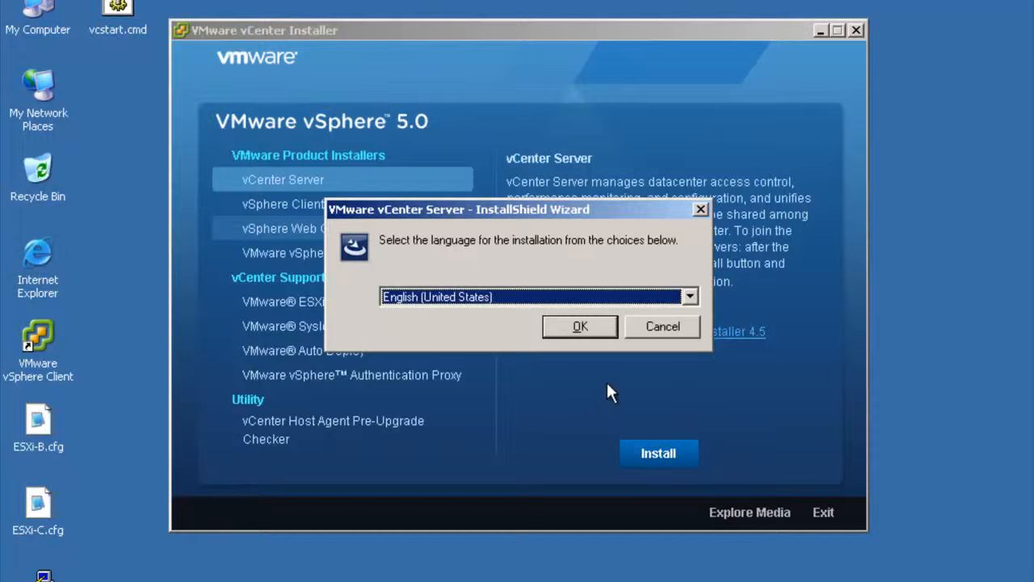
# Start the vCenter Server installer in English (United States) and proceed past the welcome and patent agreement pages
pyautogui.click(581, 327)
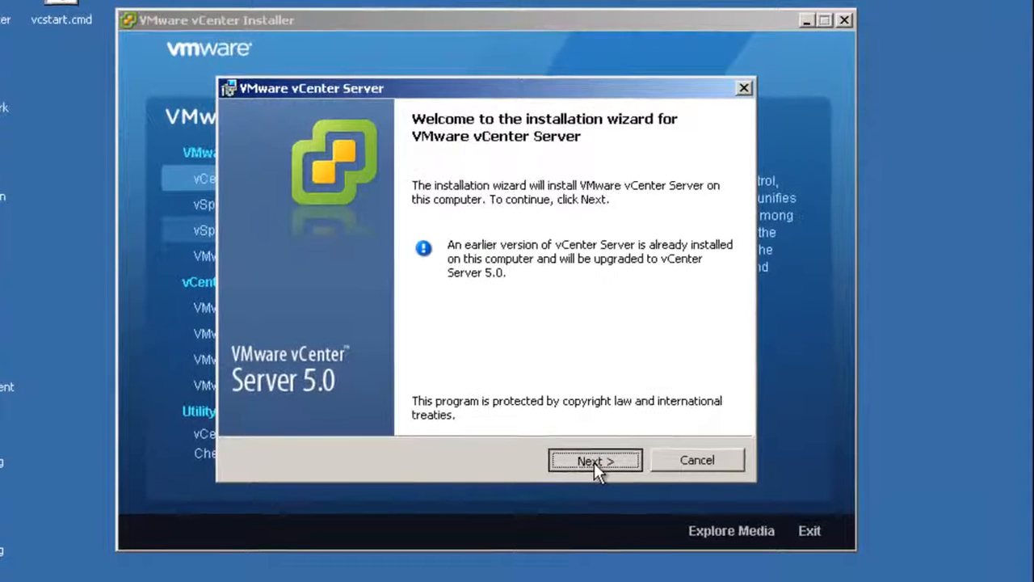
pyautogui.click(605, 423)
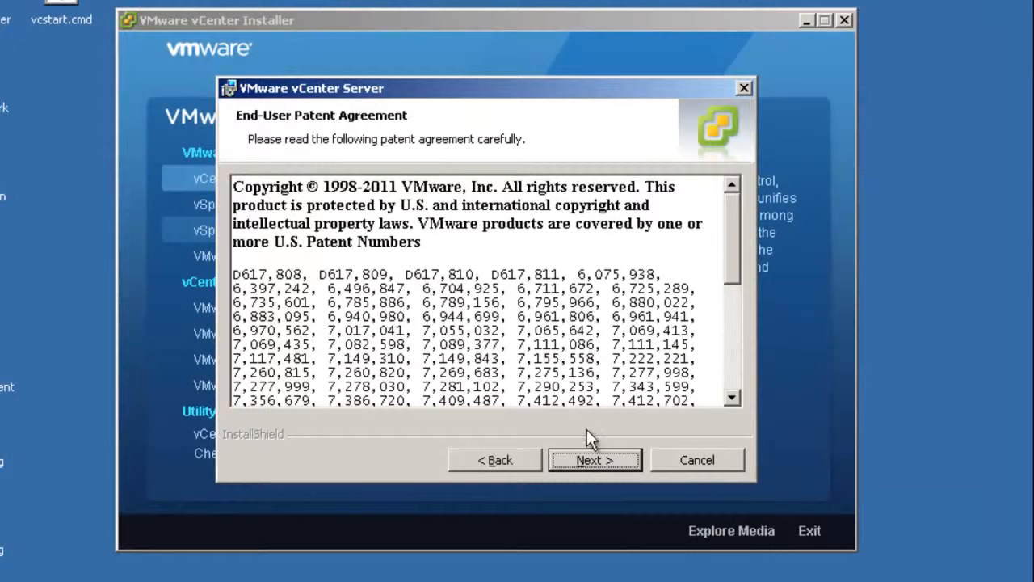
pyautogui.click(597, 462)
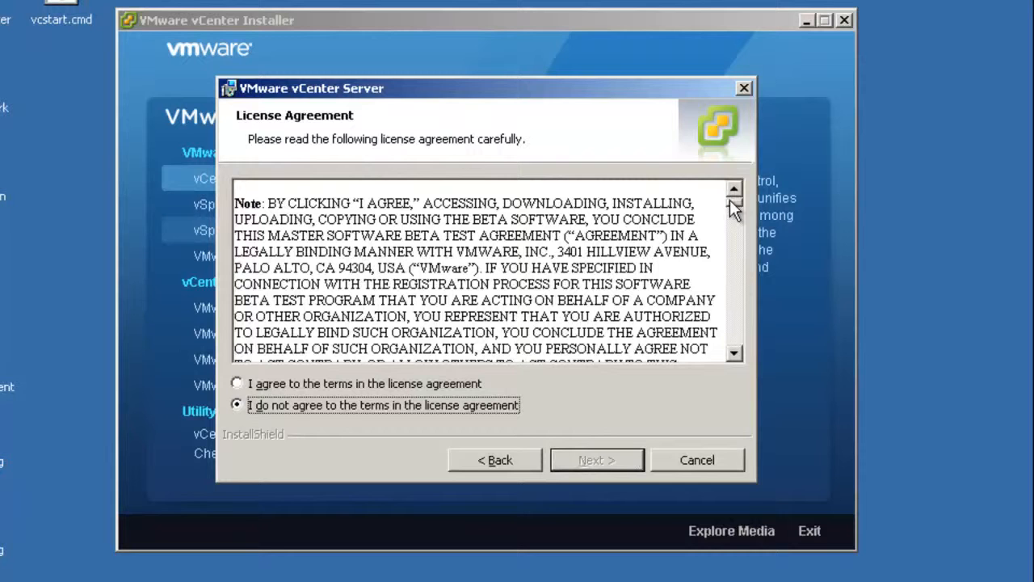
# Accept the license agreement and continue past customer information without entering a license key
pyautogui.click(453, 384)
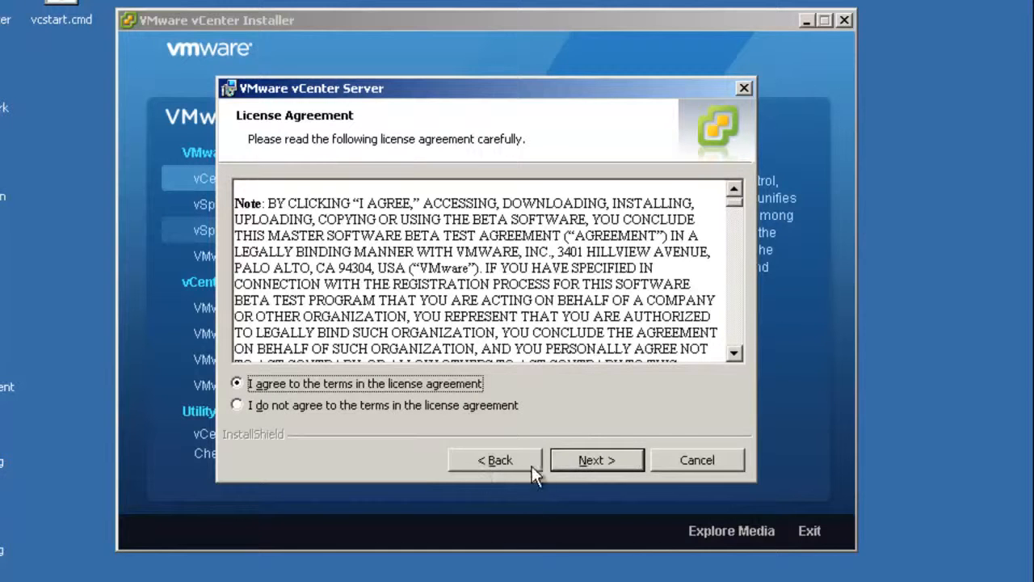
pyautogui.click(592, 460)
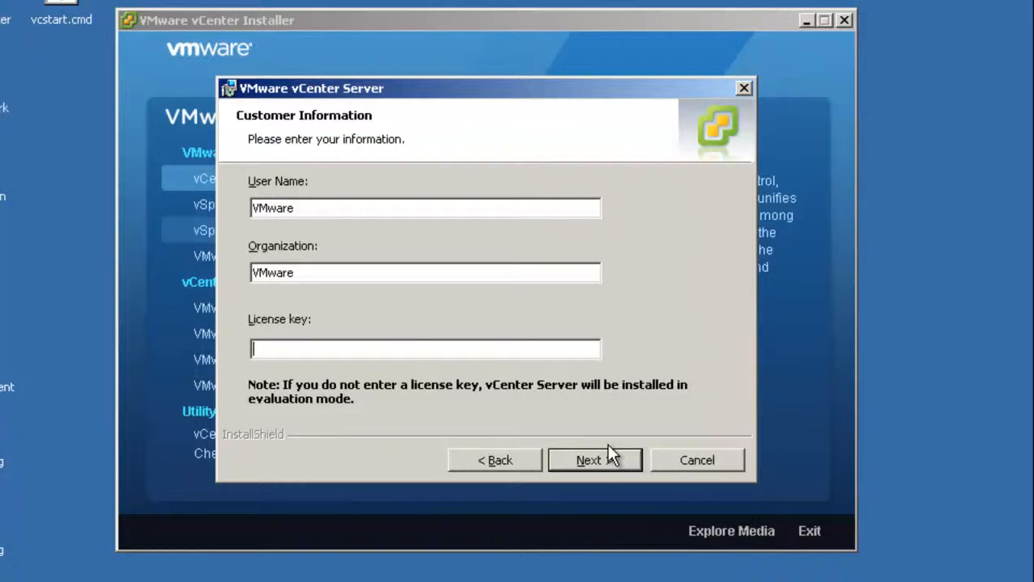
pyautogui.click(598, 461)
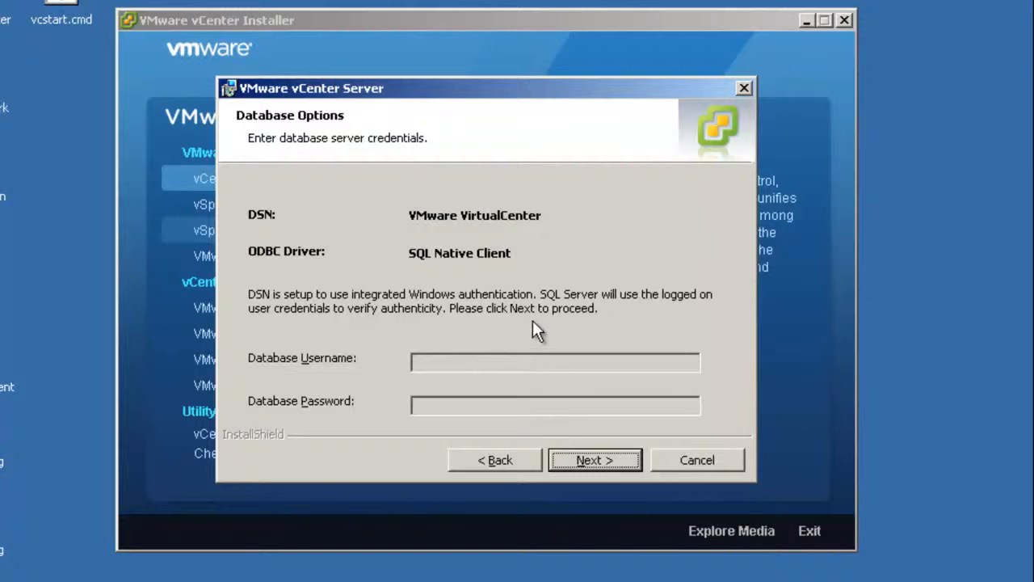
# Continue past the database options and dismiss the Update Manager extension compatibility warning
pyautogui.click(606, 456)
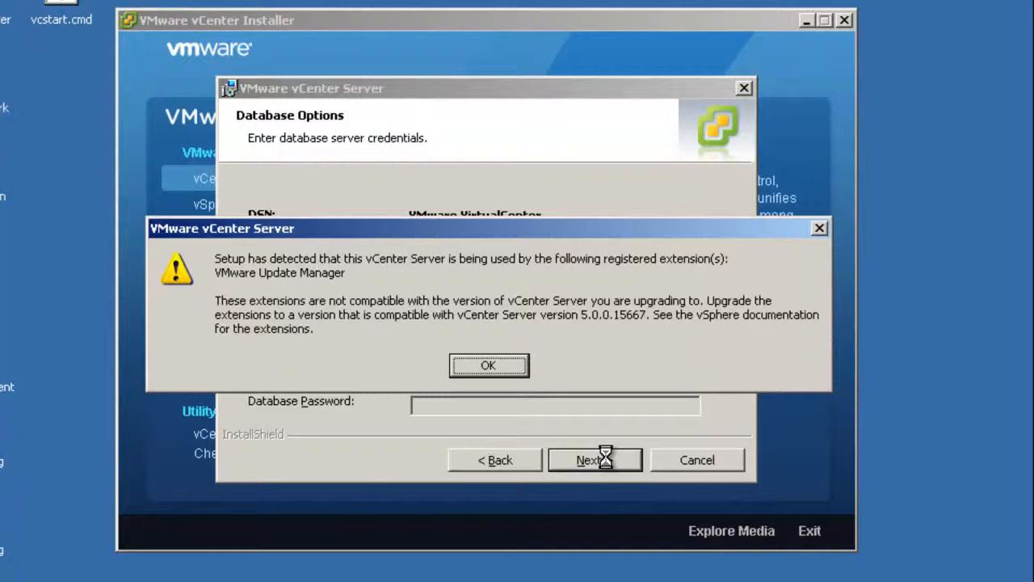
pyautogui.click(501, 371)
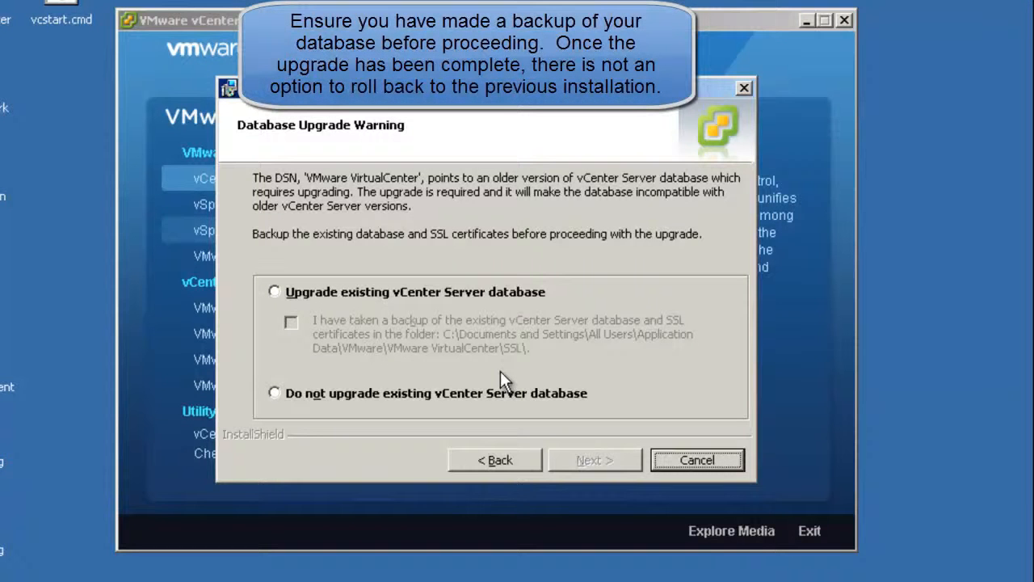
# Choose to upgrade the existing vCenter Server database, confirm a backup was taken, and keep Automatic vCenter Agent upgrade
pyautogui.click(274, 292)
pyautogui.click(291, 321)
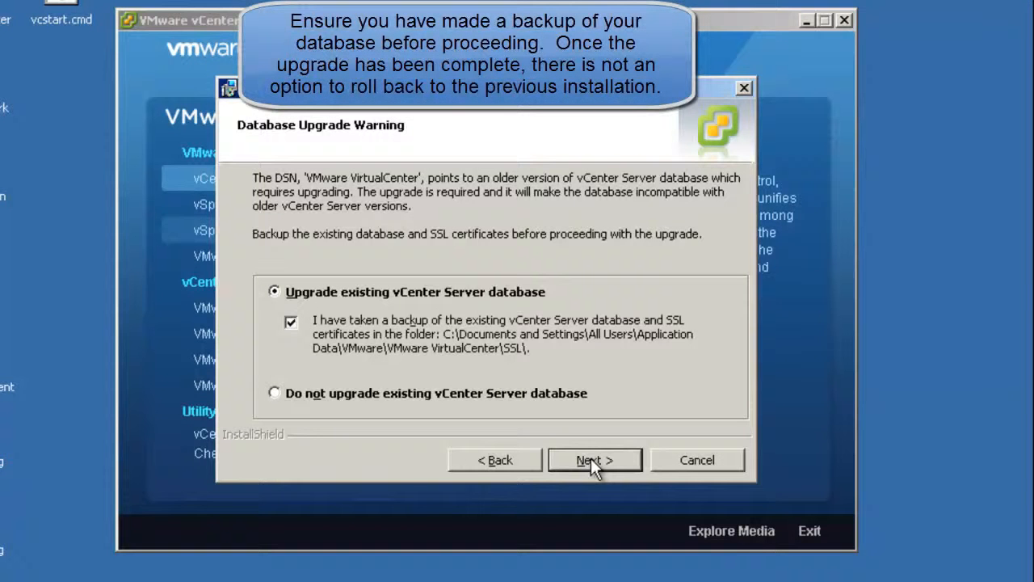
pyautogui.click(591, 458)
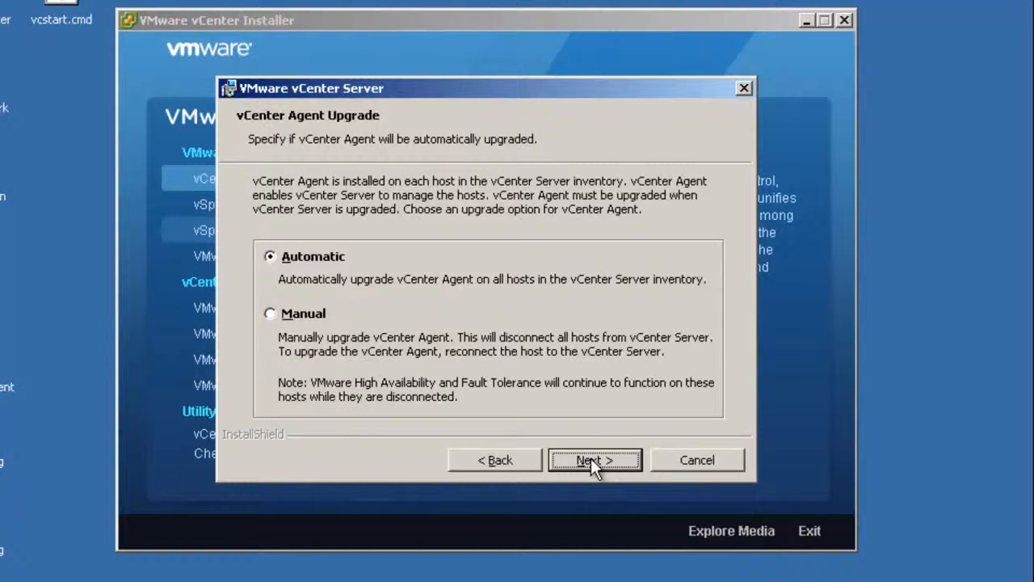
pyautogui.click(590, 458)
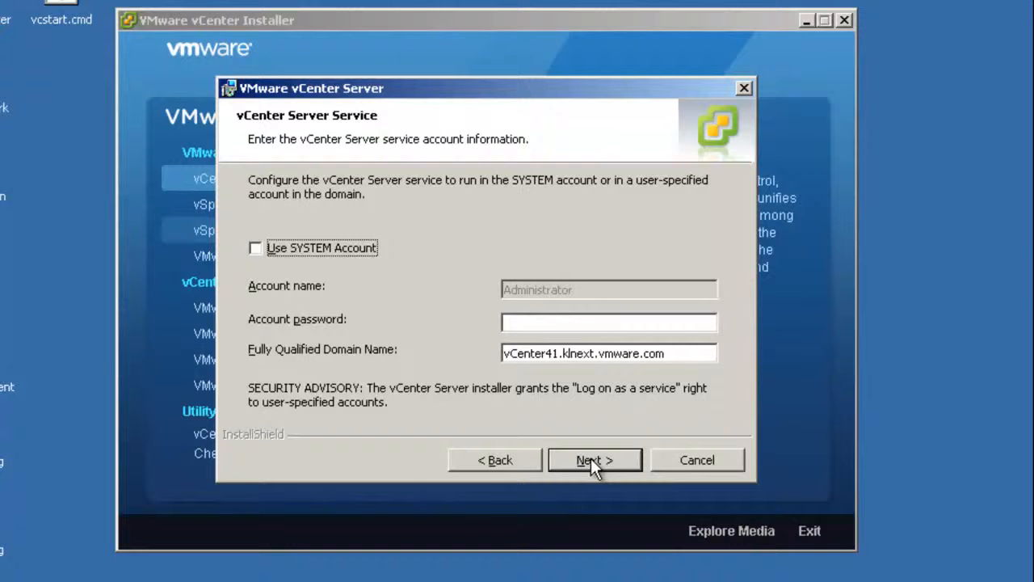
# Run the vCenter Server service under the SYSTEM account and keep the default destination folders
pyautogui.press('space')
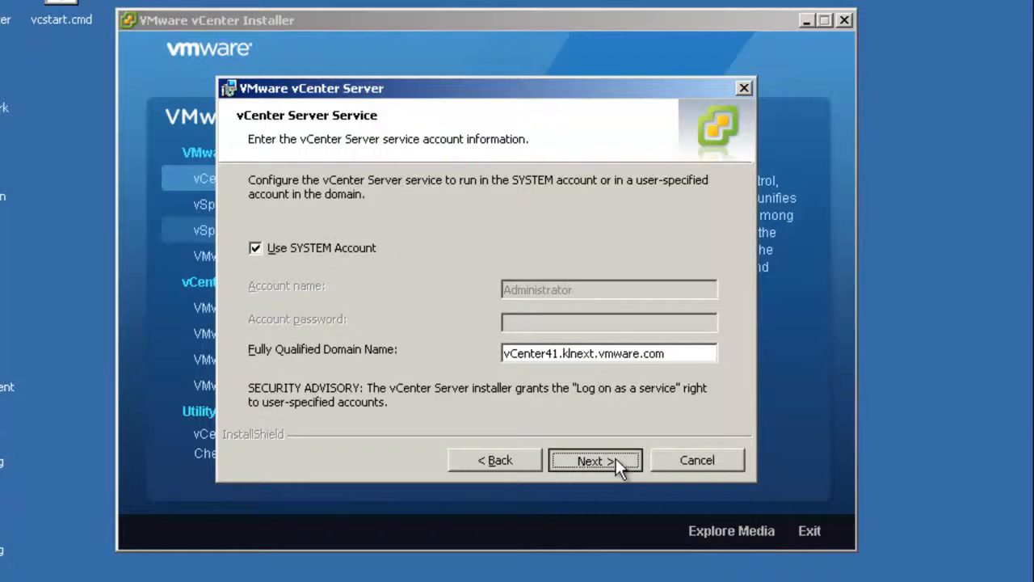
pyautogui.click(615, 458)
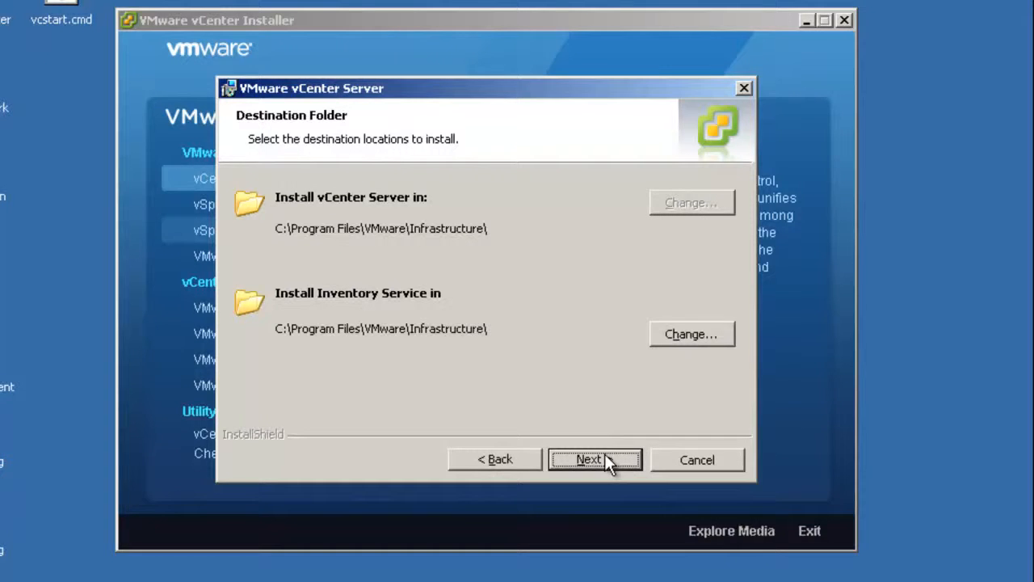
pyautogui.click(606, 464)
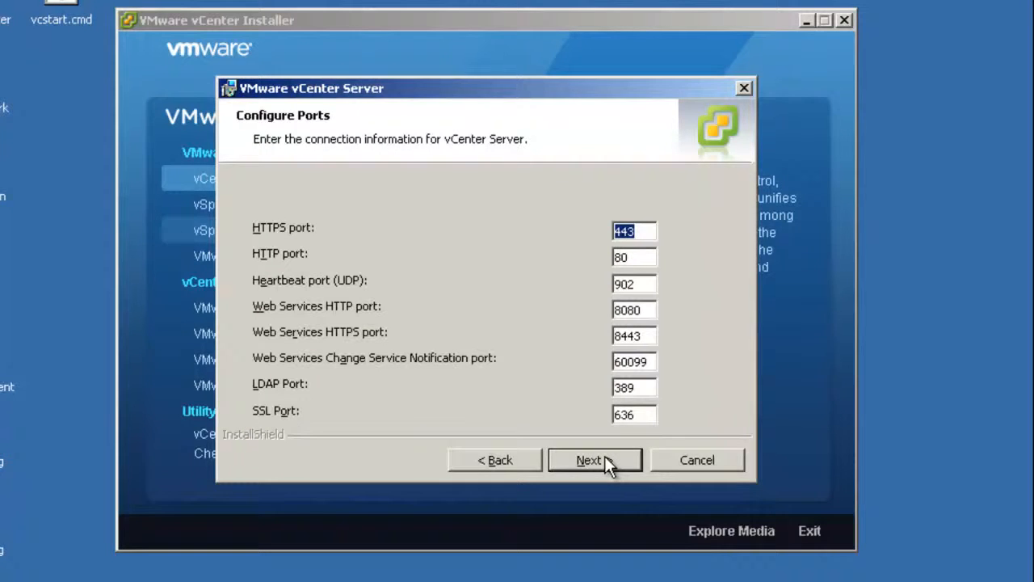
# Keep the default vCenter and Inventory Service ports and Small JVM memory, then start the installation
pyautogui.click(606, 461)
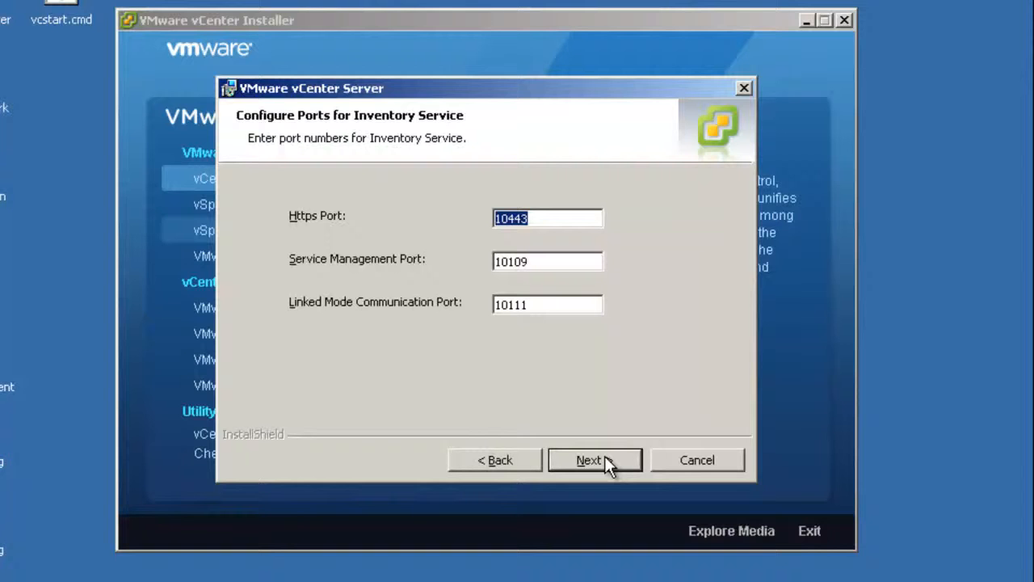
pyautogui.click(598, 461)
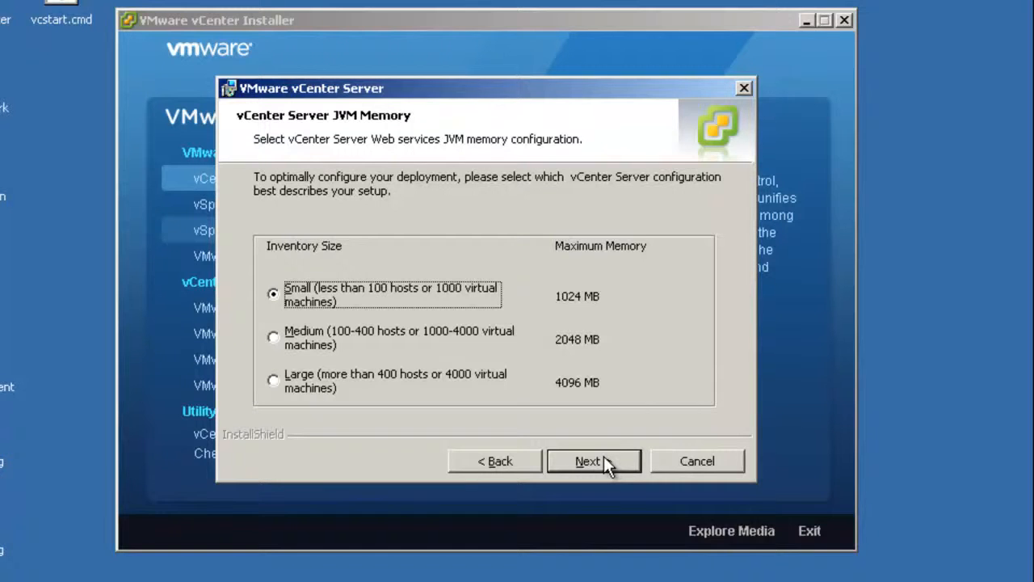
pyautogui.click(605, 458)
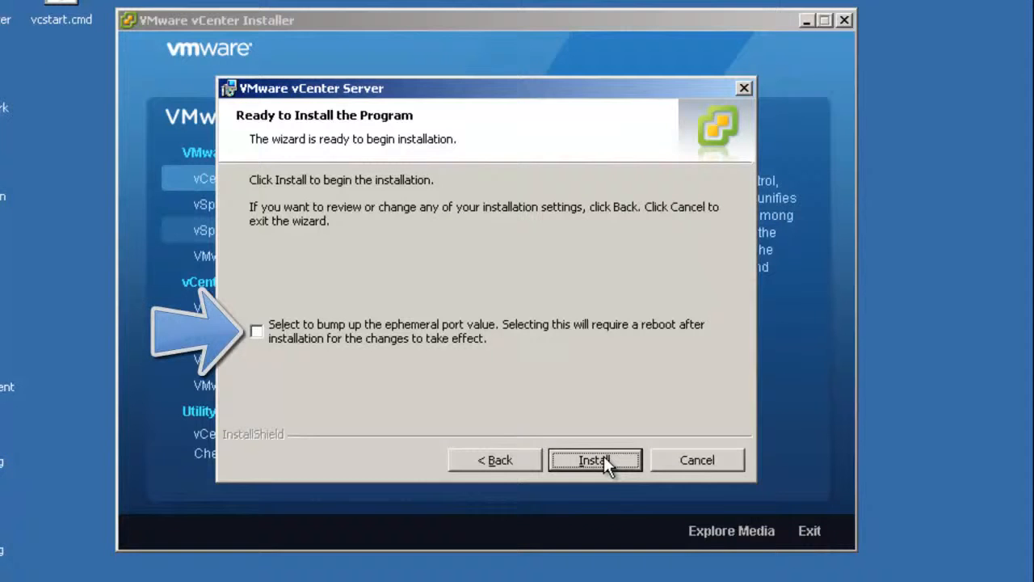
pyautogui.click(604, 457)
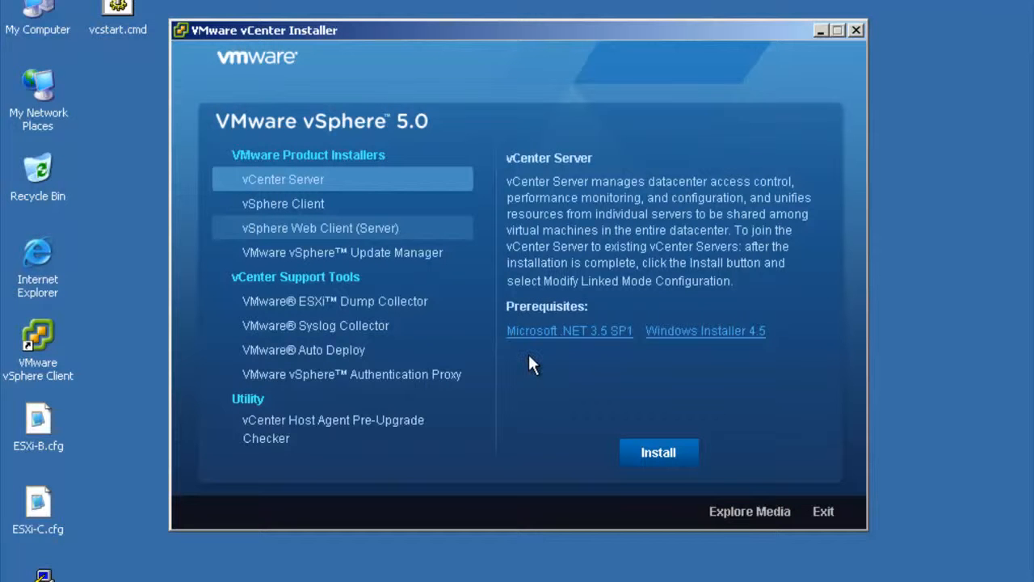
# Launch the vSphere Update Manager installer in English (United States) and agree to upgrade the earlier version
pyautogui.click(347, 252)
pyautogui.click(664, 451)
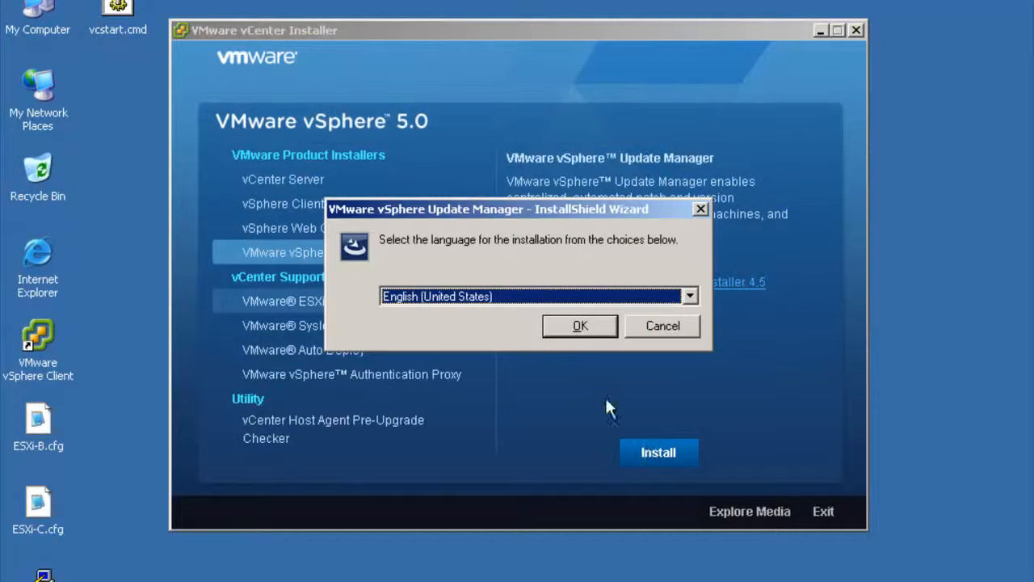
pyautogui.click(582, 328)
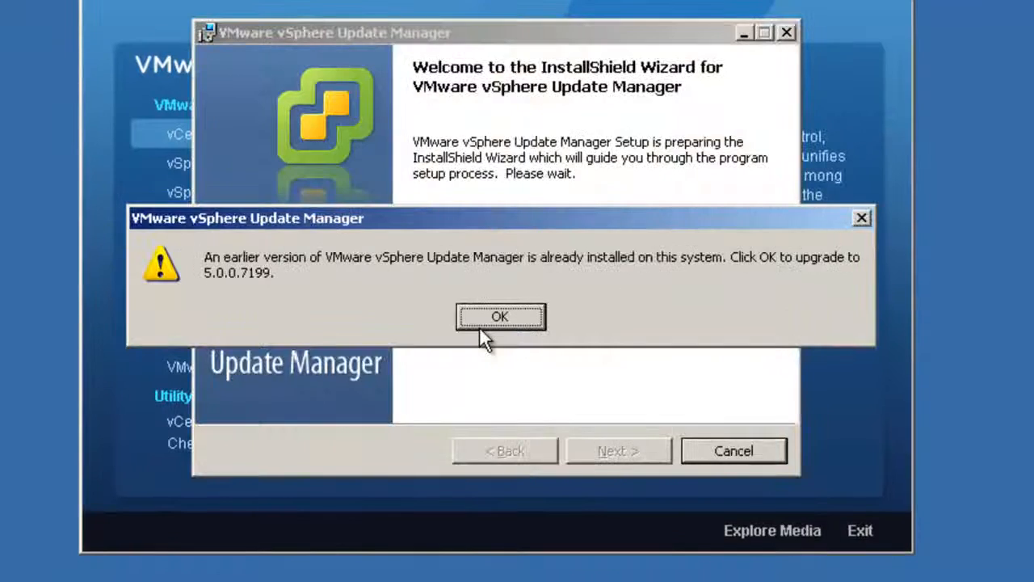
pyautogui.click(479, 326)
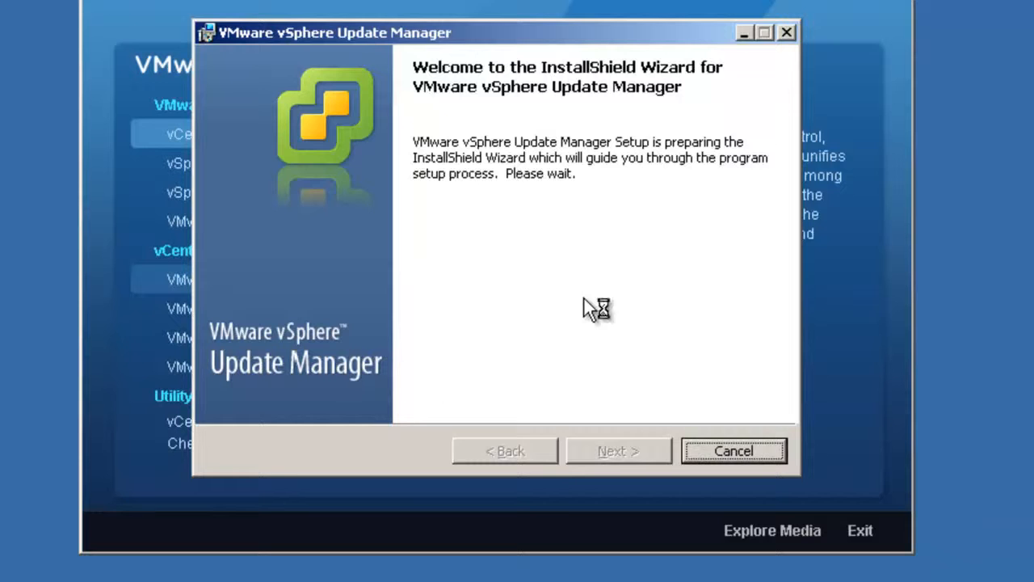
# Proceed past the Update Manager patent agreement and accept its license agreement
pyautogui.click(607, 446)
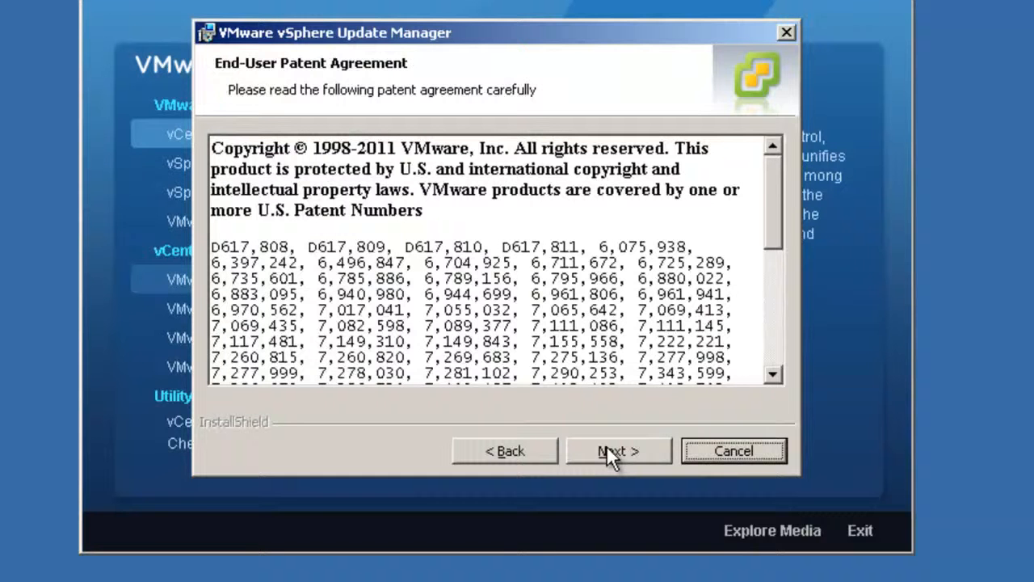
pyautogui.click(606, 444)
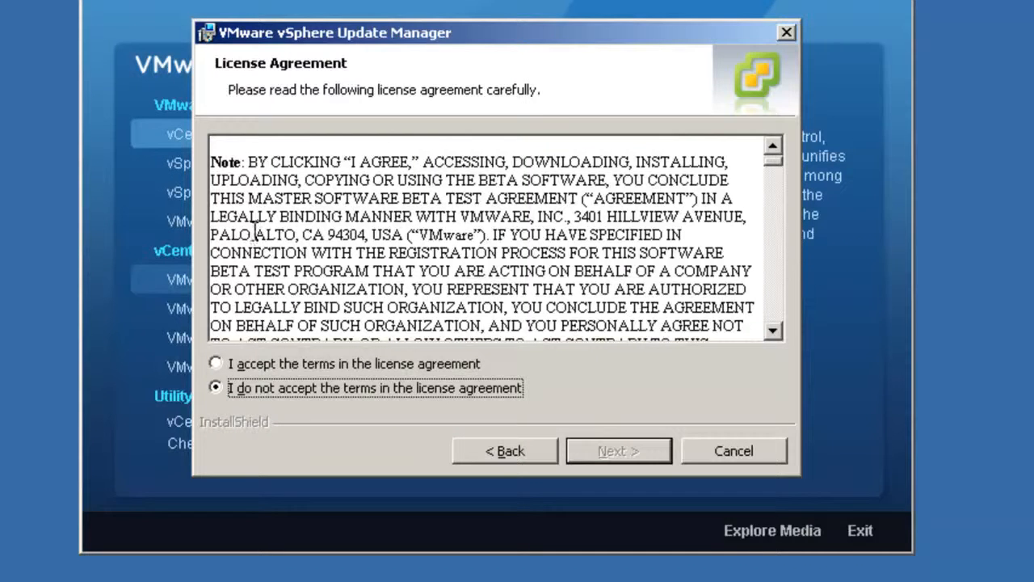
pyautogui.click(271, 363)
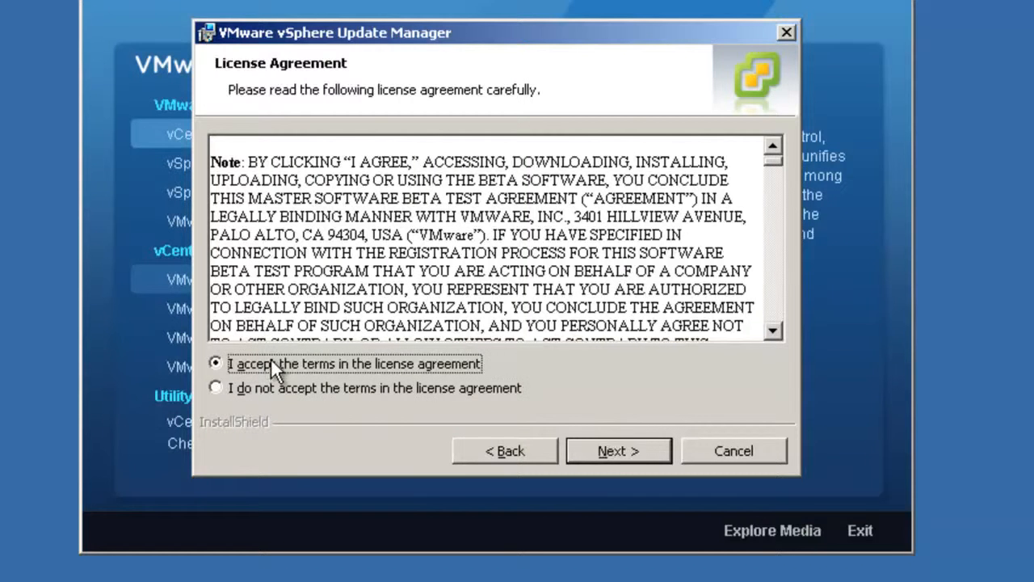
pyautogui.click(613, 451)
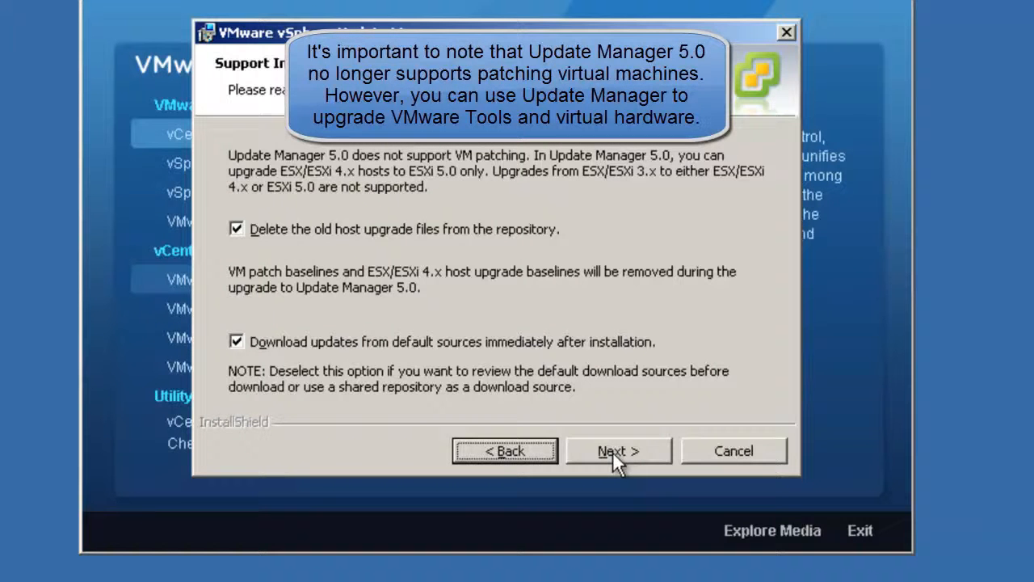
# Keep both support options enabled, then enter the vCenter administrator password for 192.168.0.140 and continue
pyautogui.click(612, 450)
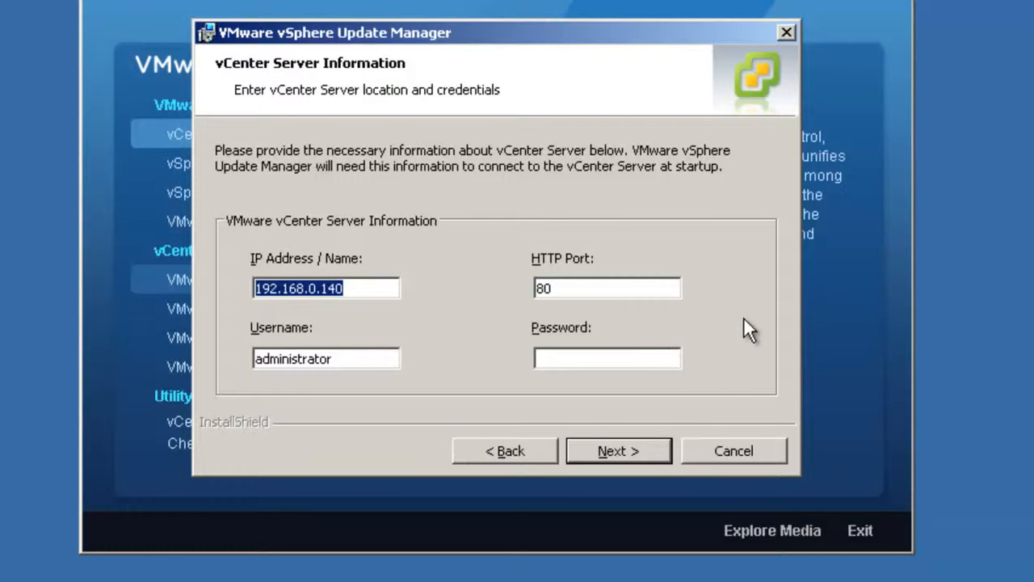
pyautogui.click(563, 353)
pyautogui.press('Return')
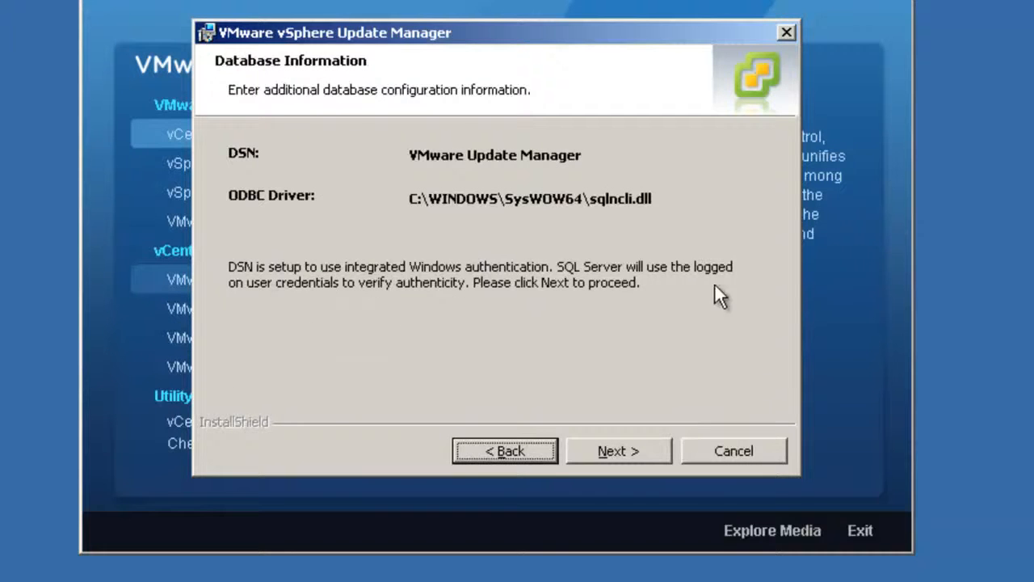
# Choose to upgrade the Update Manager database with backup confirmed, keep default port settings, and start the installation
pyautogui.click(620, 446)
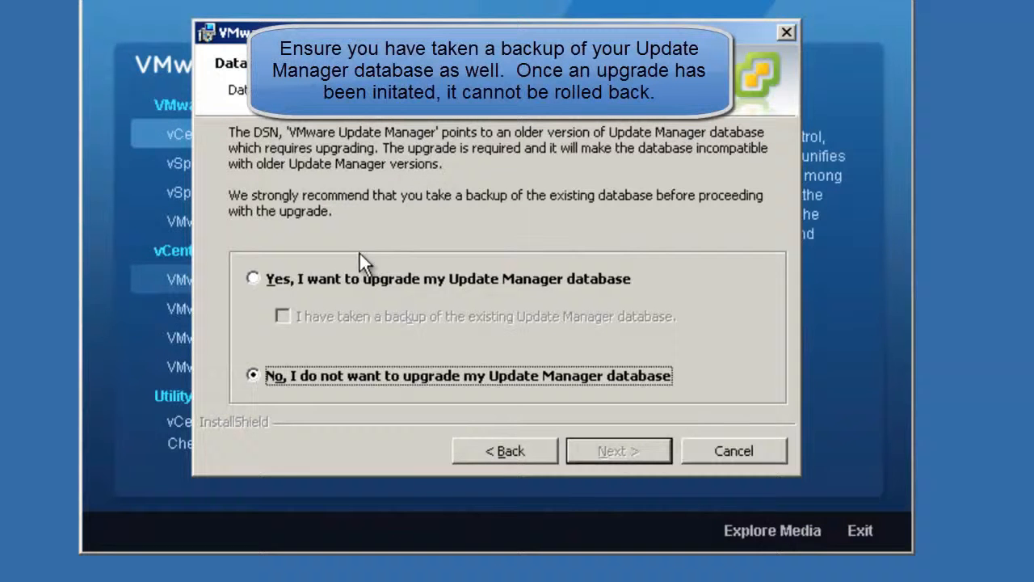
pyautogui.click(365, 274)
pyautogui.click(506, 316)
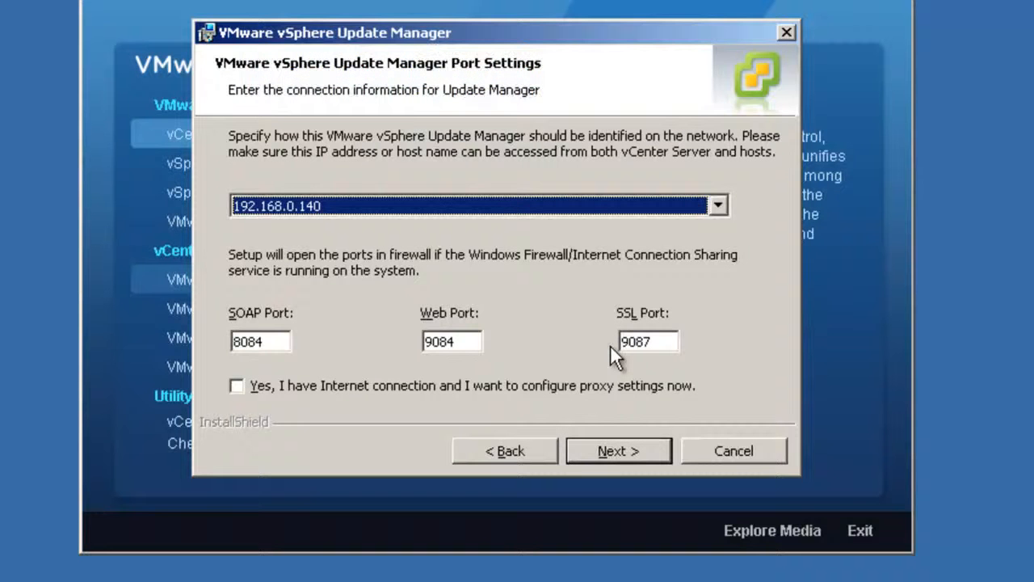
pyautogui.click(634, 447)
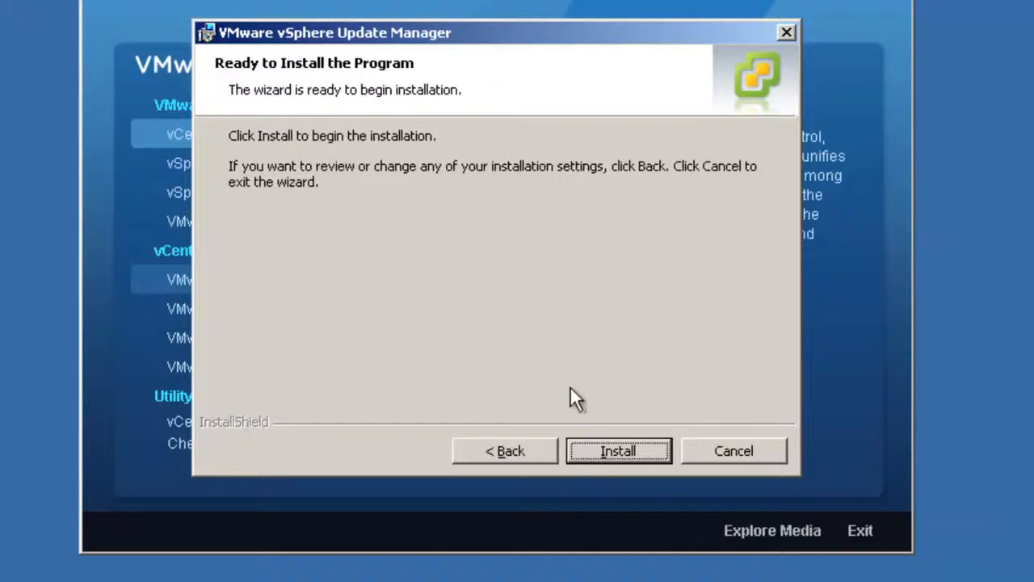
pyautogui.click(608, 452)
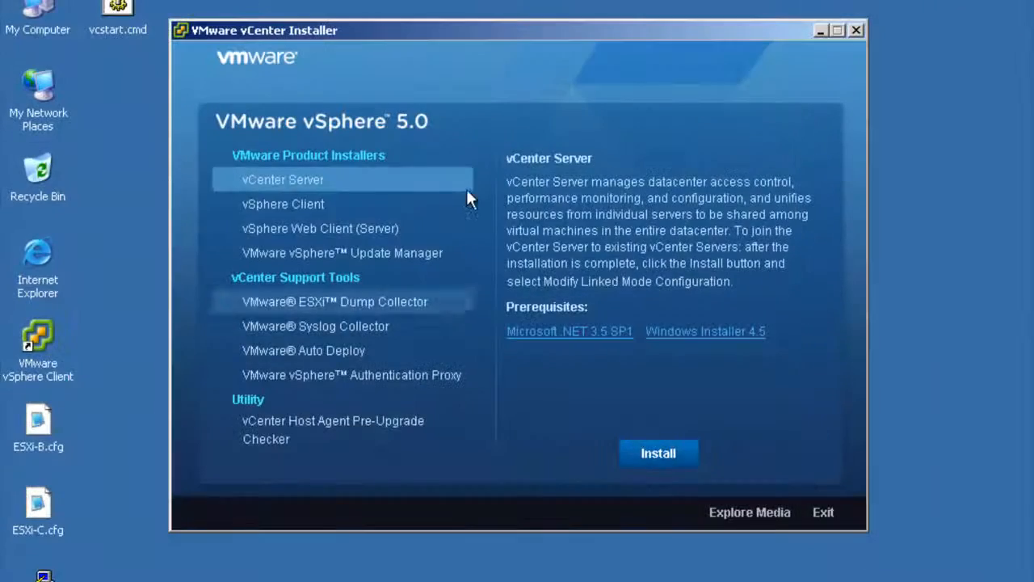
# Launch the vSphere Client installer in English (United States) and proceed past the welcome and patent agreement pages
pyautogui.click(308, 206)
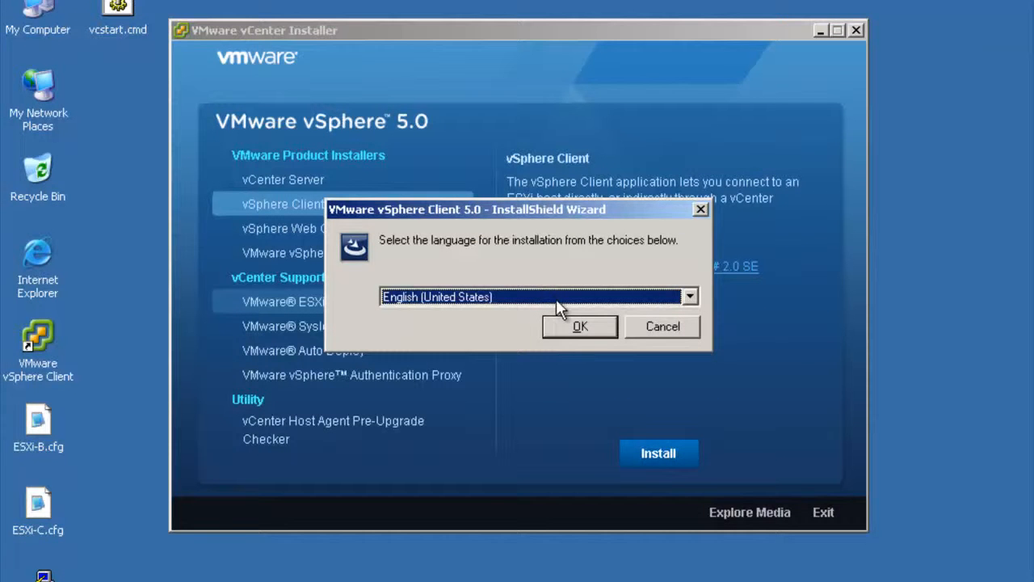
pyautogui.click(576, 326)
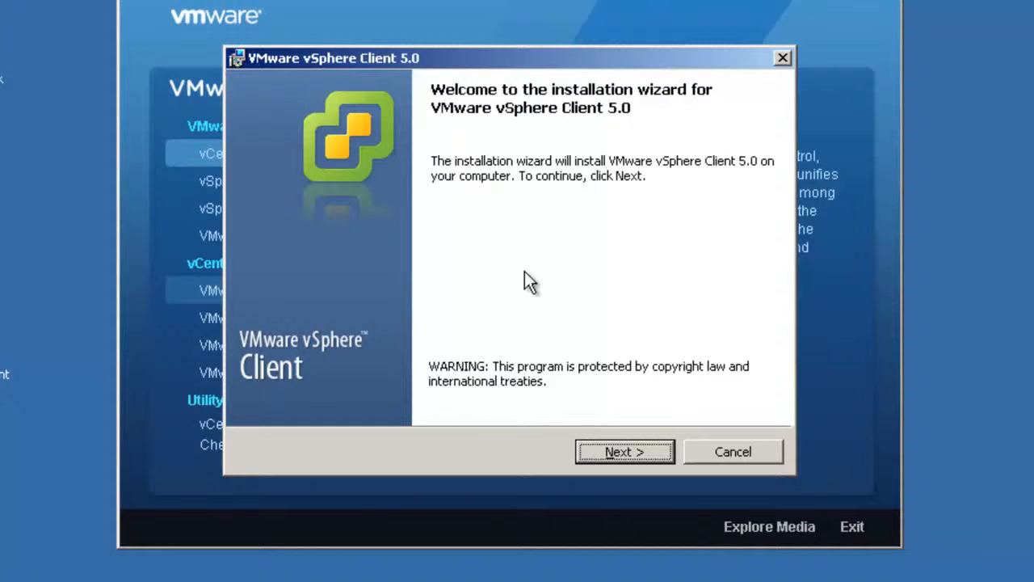
pyautogui.click(630, 450)
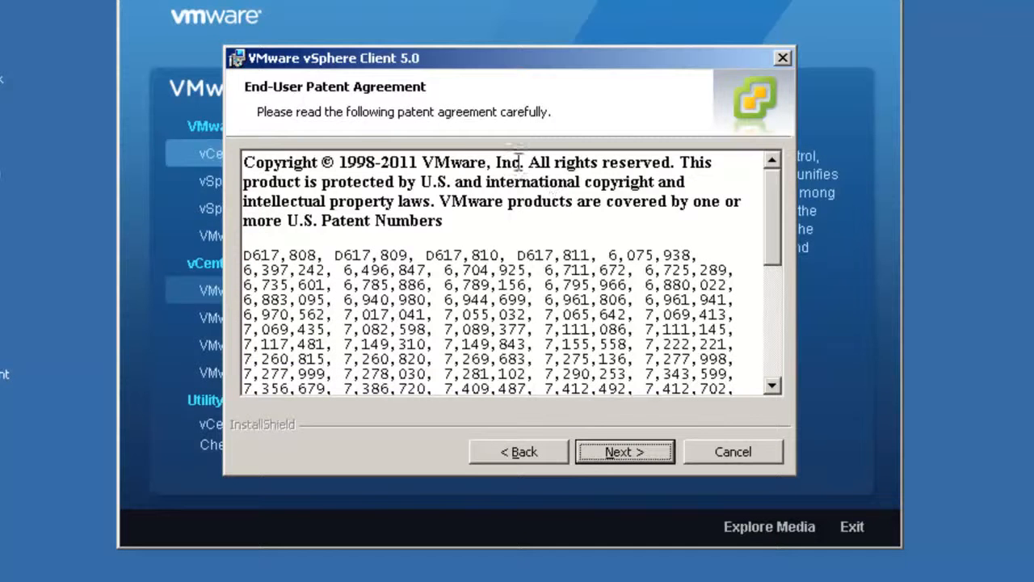
pyautogui.press('Return')
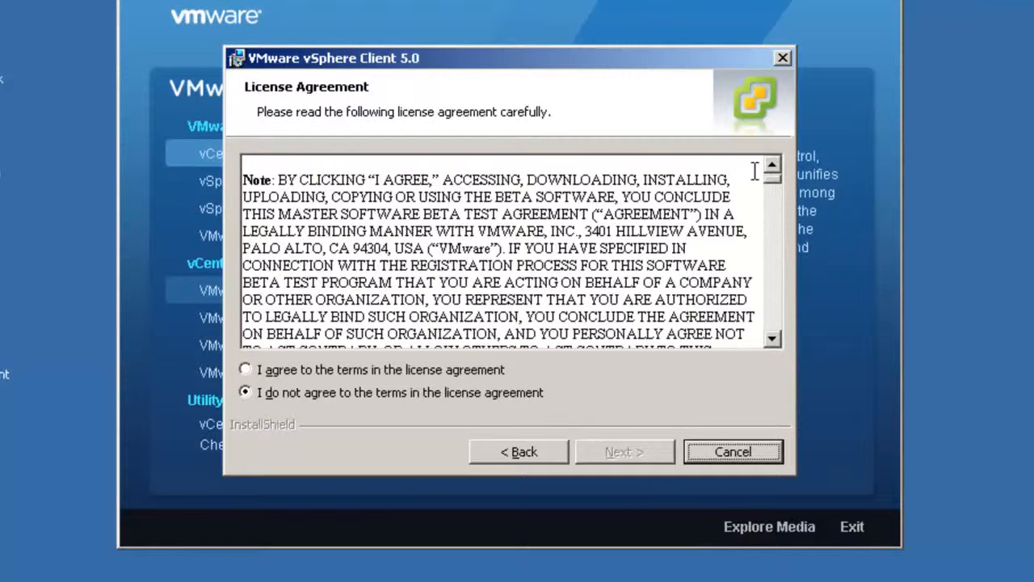
# Agree to the vSphere Client license agreement and start the installation
pyautogui.click(246, 369)
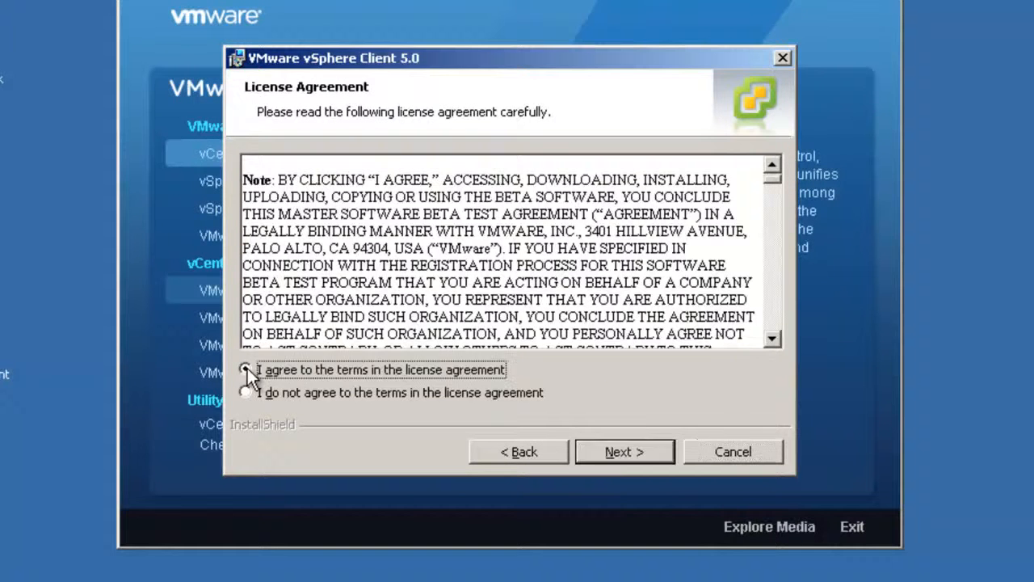
pyautogui.click(625, 449)
pyautogui.click(626, 445)
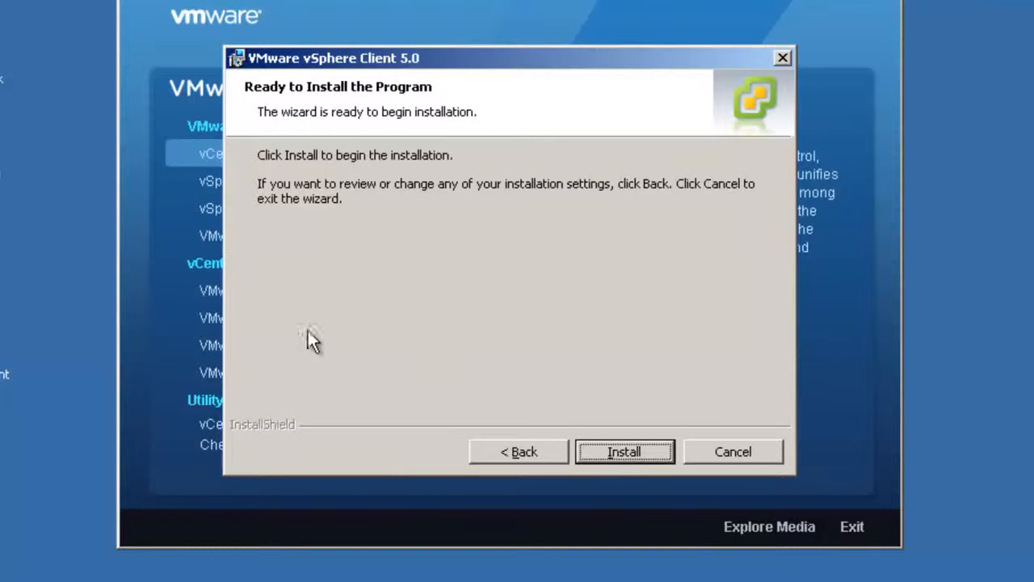
pyautogui.click(610, 450)
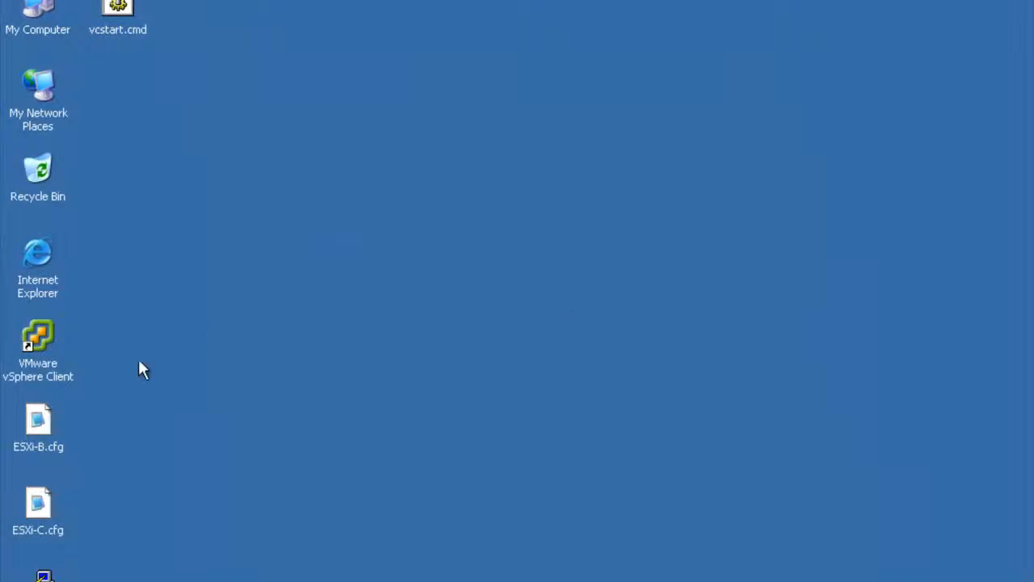
# Open vSphere Client and log in to localhost as Administrator, entering the account password
pyautogui.click(54, 352)
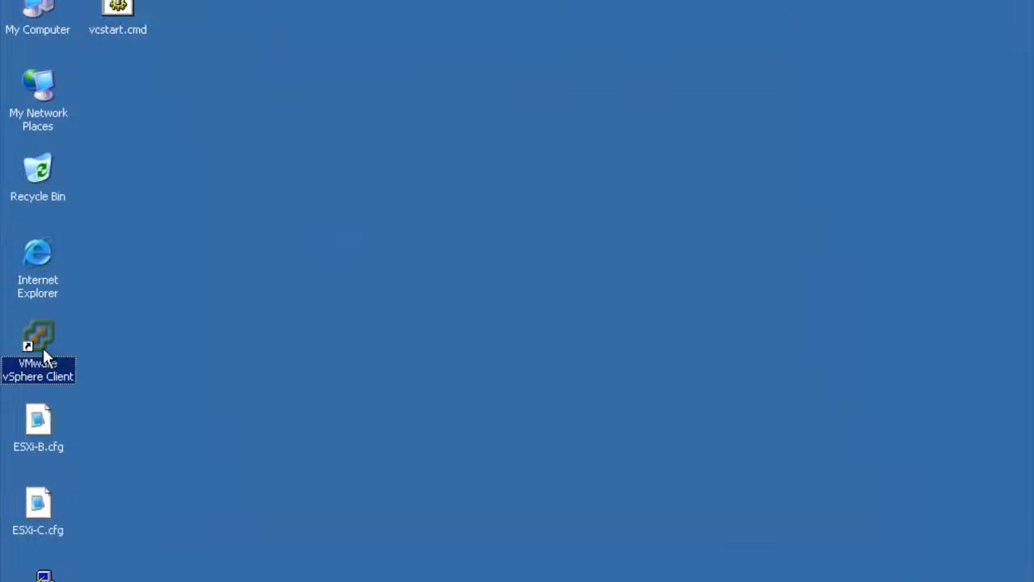
pyautogui.write('Administrator')
pyautogui.press('Tab')
pyautogui.write('**********')
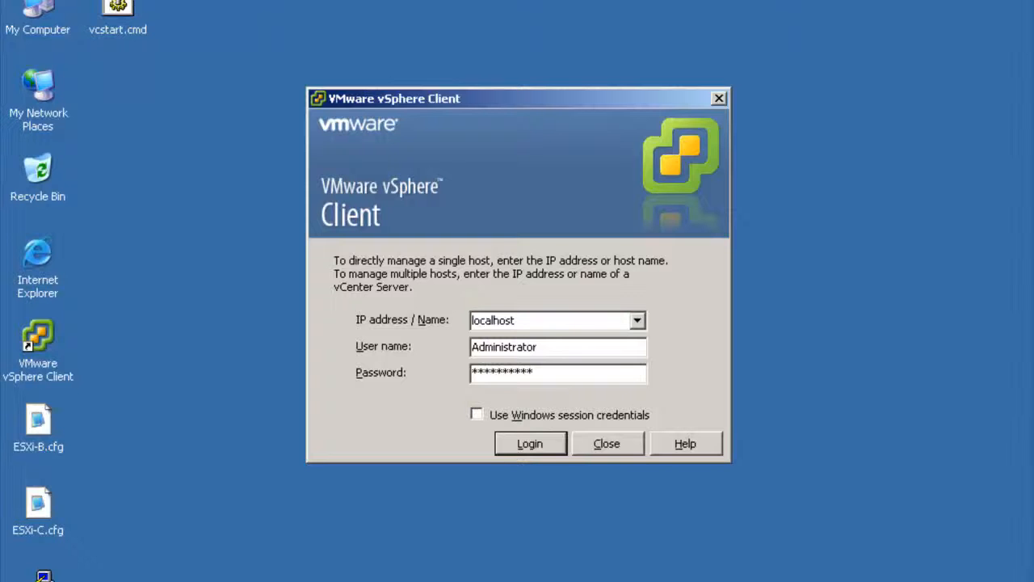
pyautogui.click(557, 446)
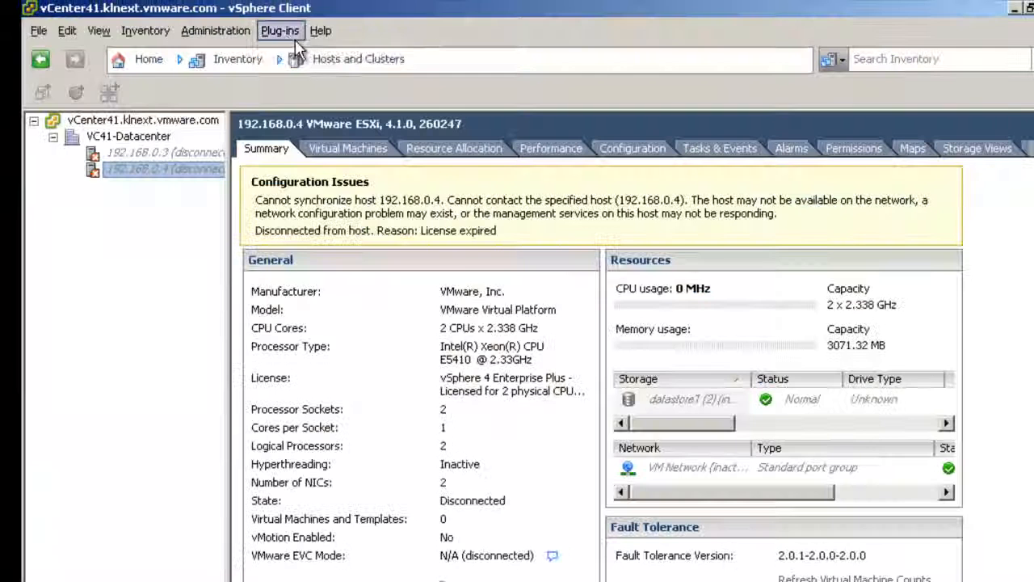
# Open the Plug-in Manager and download and install the vSphere Update Manager plug-in in English (United States)
pyautogui.click(283, 33)
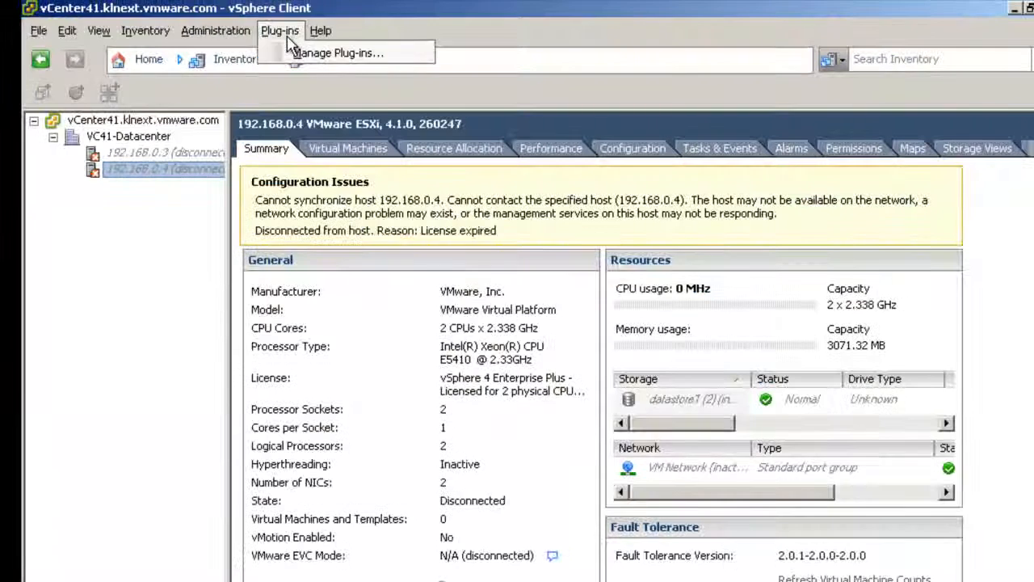
pyautogui.click(304, 52)
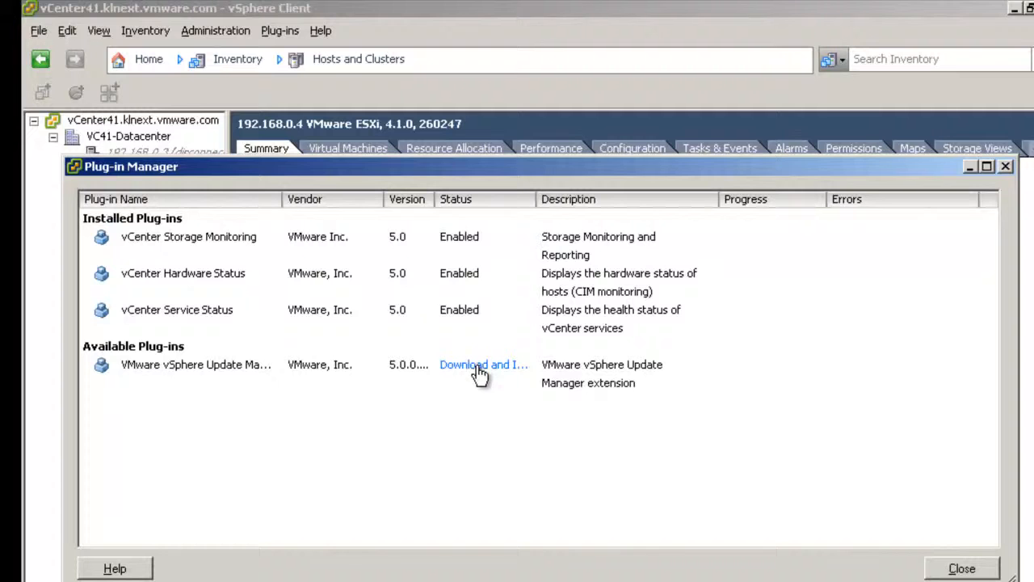
pyautogui.click(481, 370)
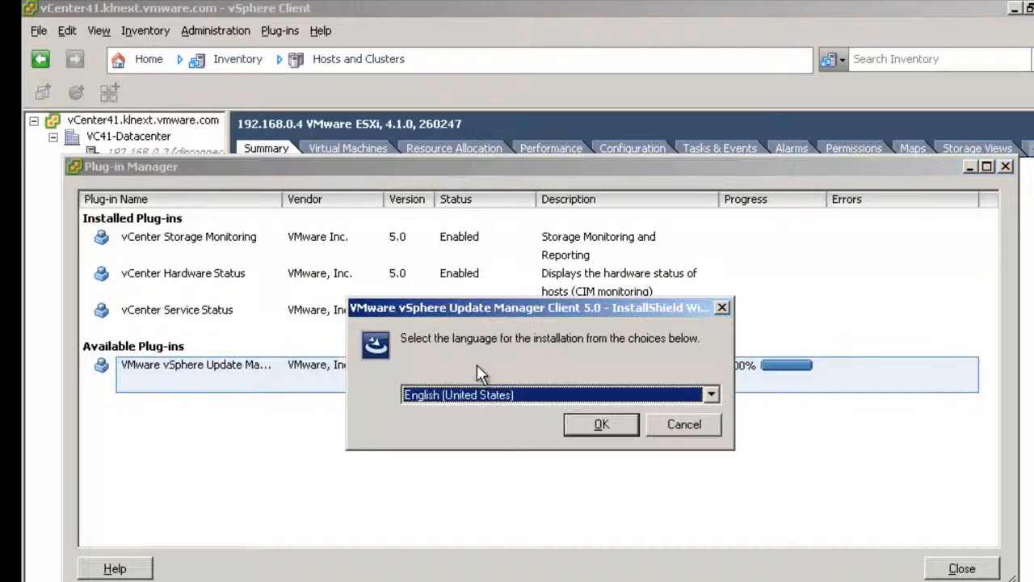
pyautogui.click(598, 424)
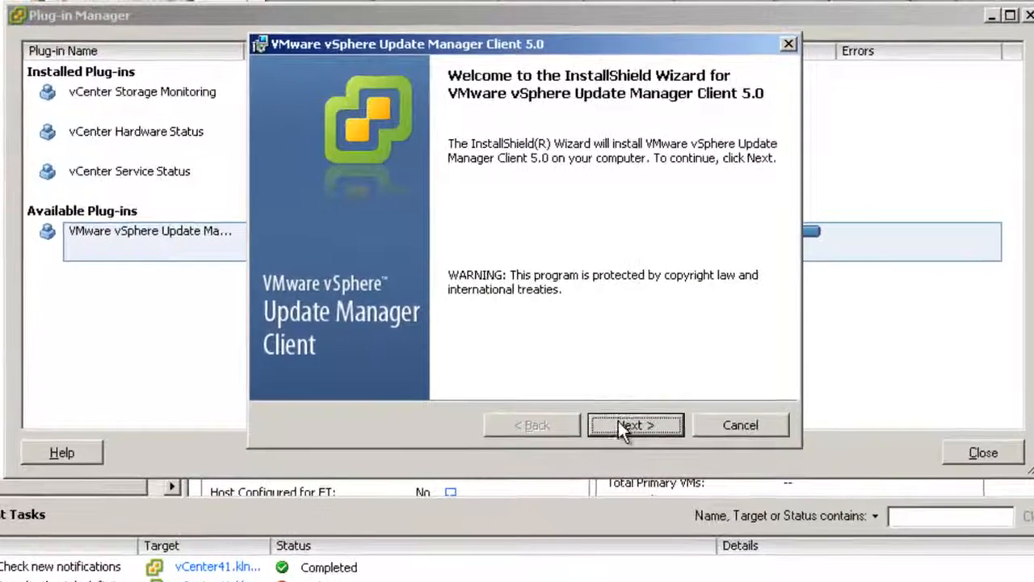
# Accept the Update Manager Client license, install it, and finish the wizard
pyautogui.click(618, 421)
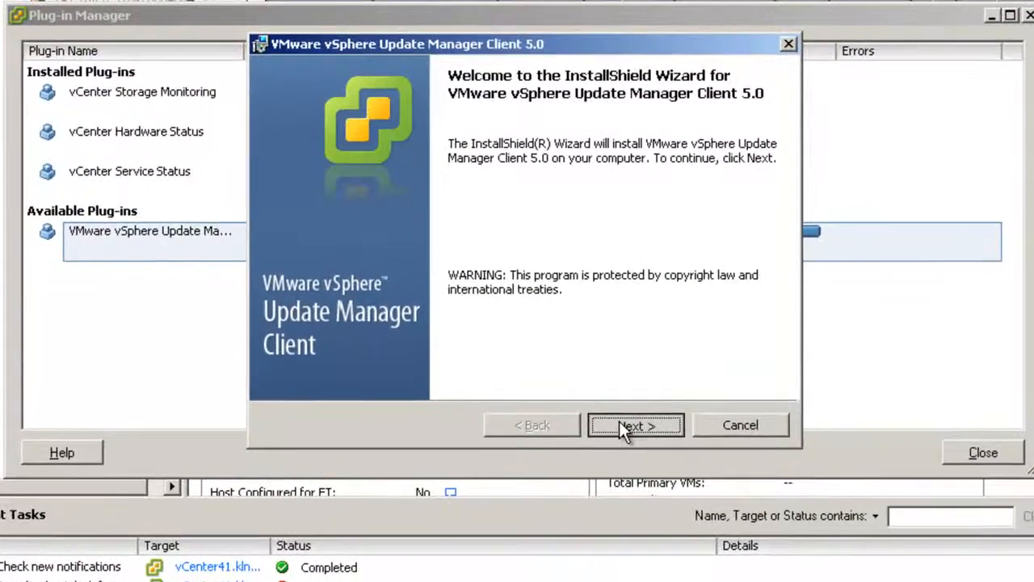
pyautogui.click(452, 349)
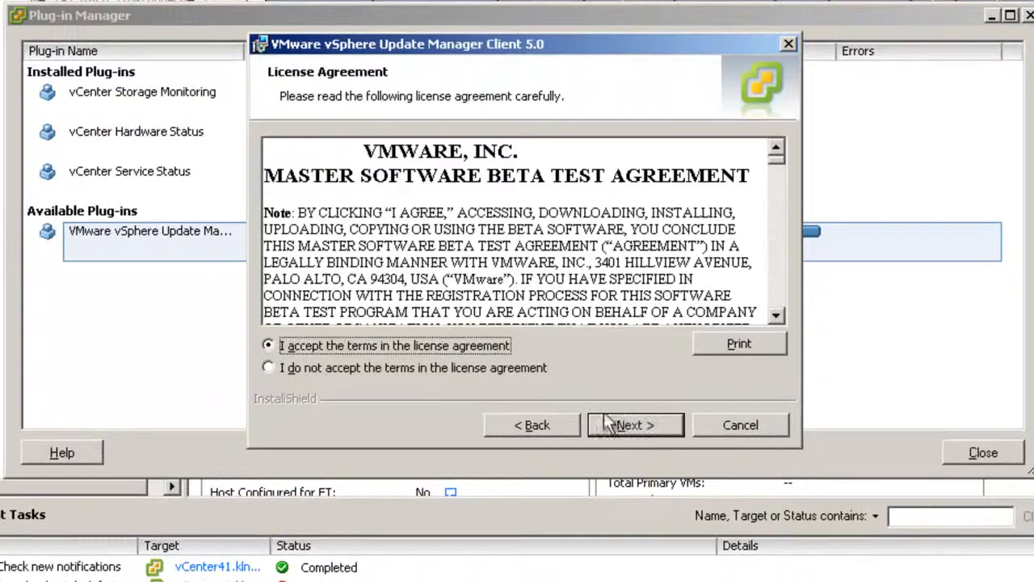
pyautogui.click(624, 423)
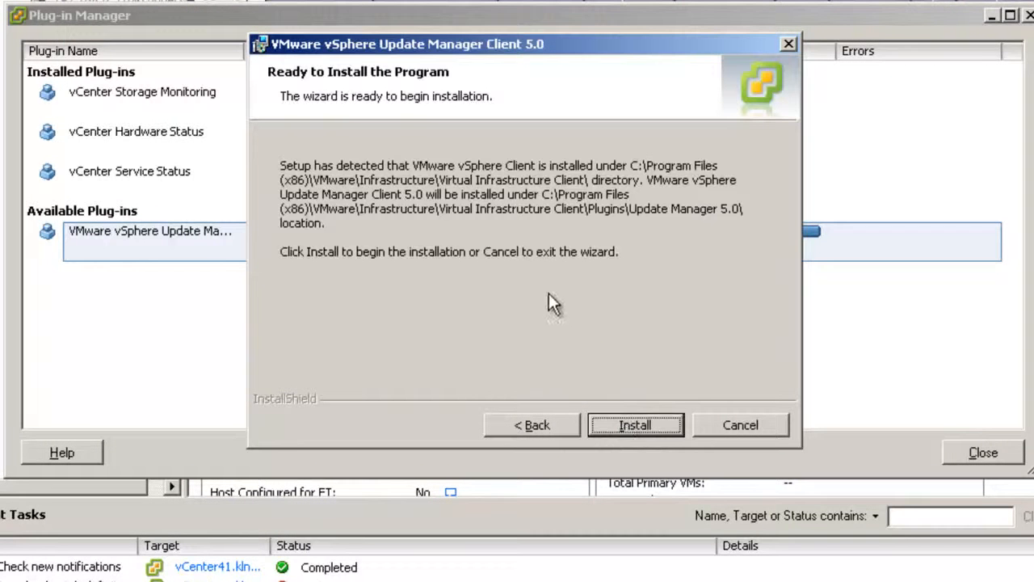
pyautogui.click(636, 426)
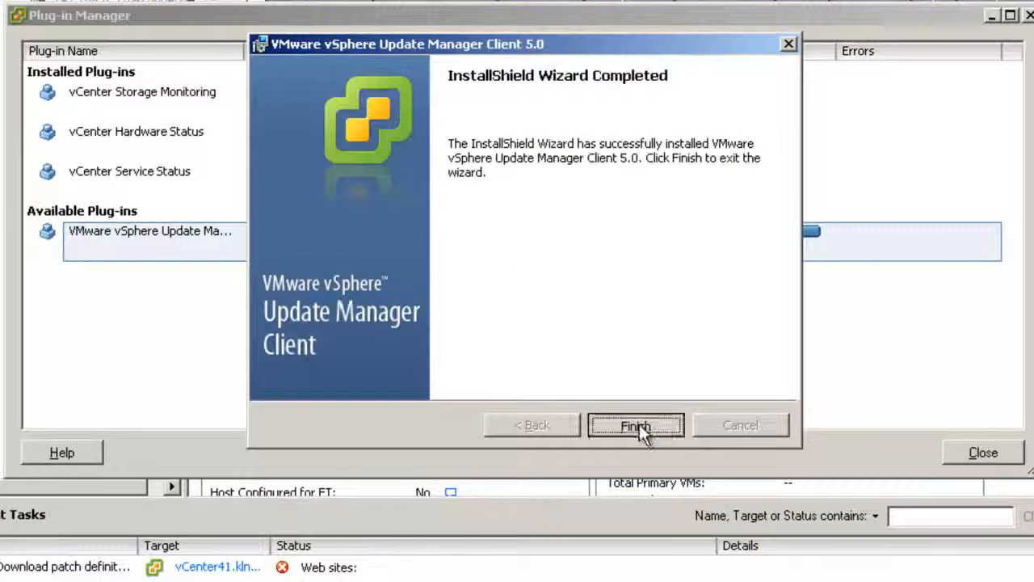
pyautogui.click(638, 426)
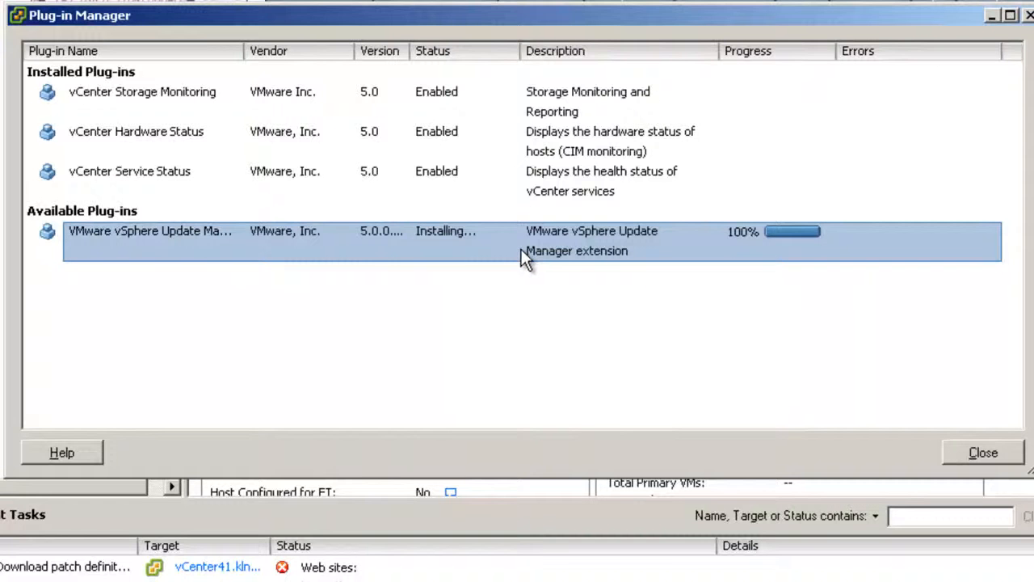